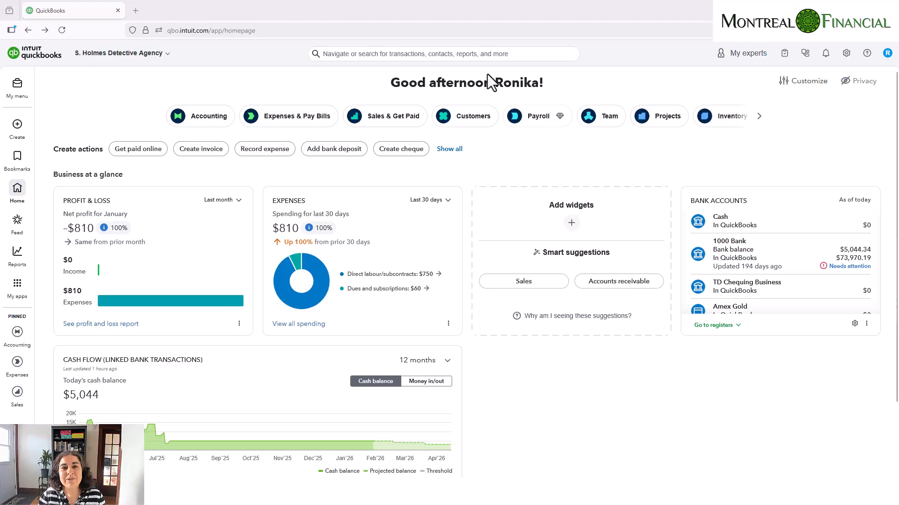
Open the advanced transactions search and view the options of its Amount filter
left_click(434, 54)
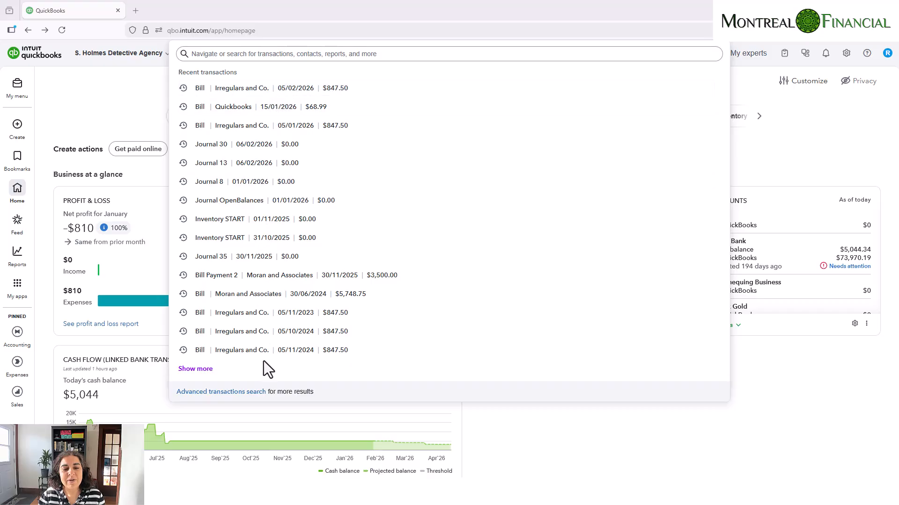
left_click(203, 377)
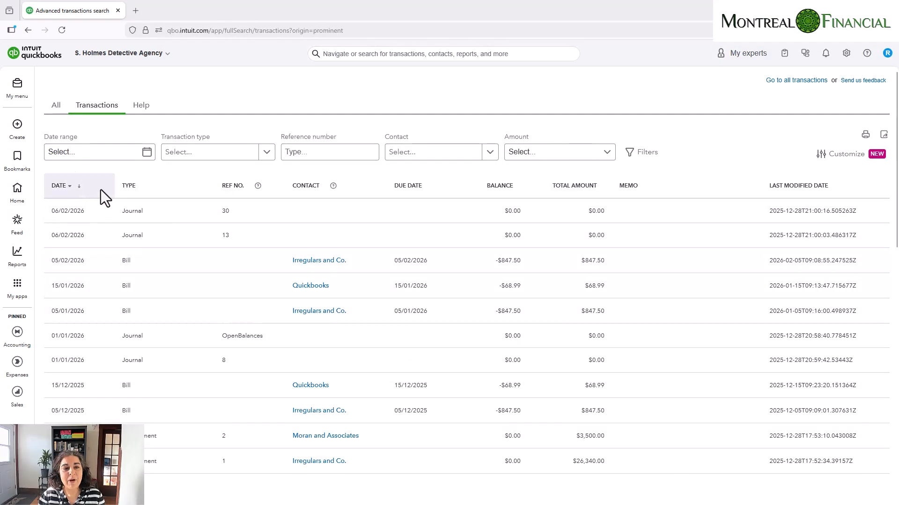
left_click(370, 54)
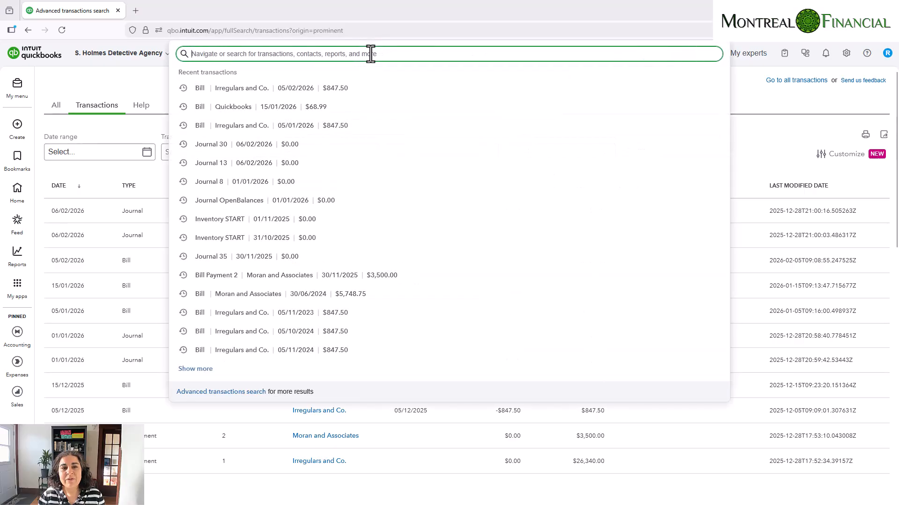
left_click(206, 396)
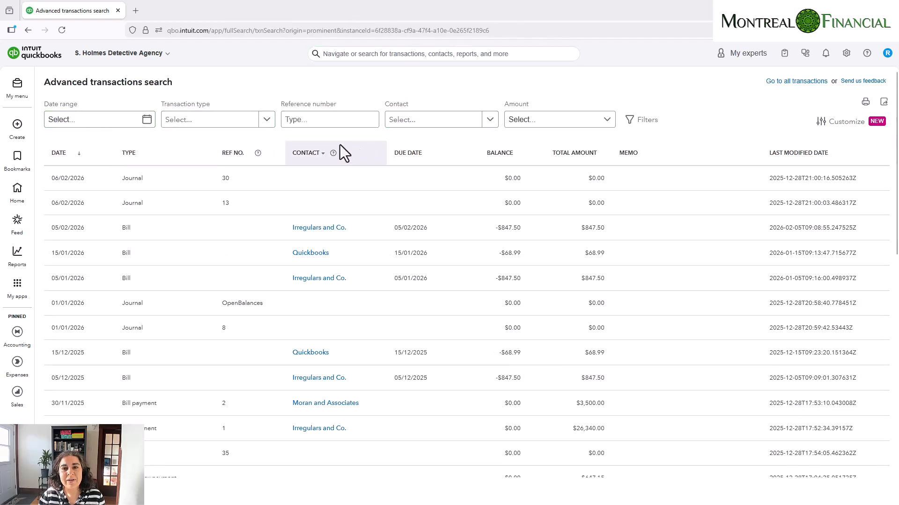
left_click(527, 123)
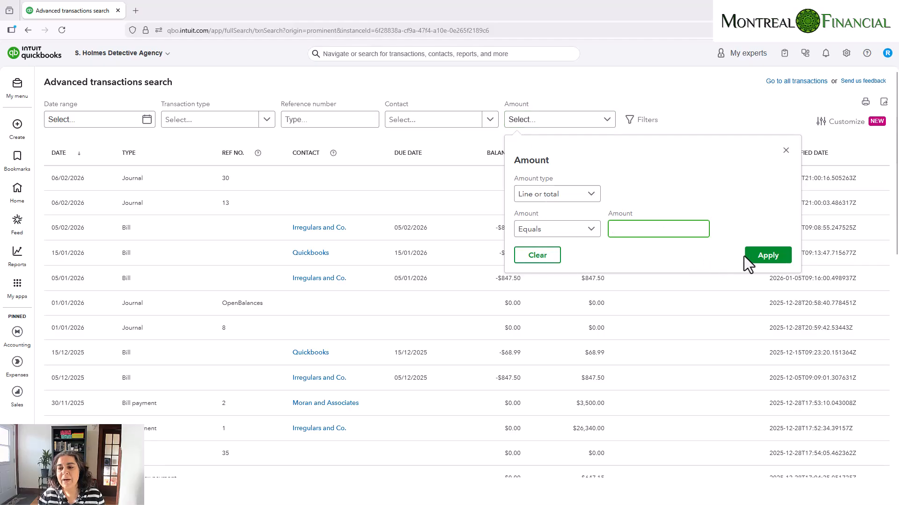
left_click(786, 150)
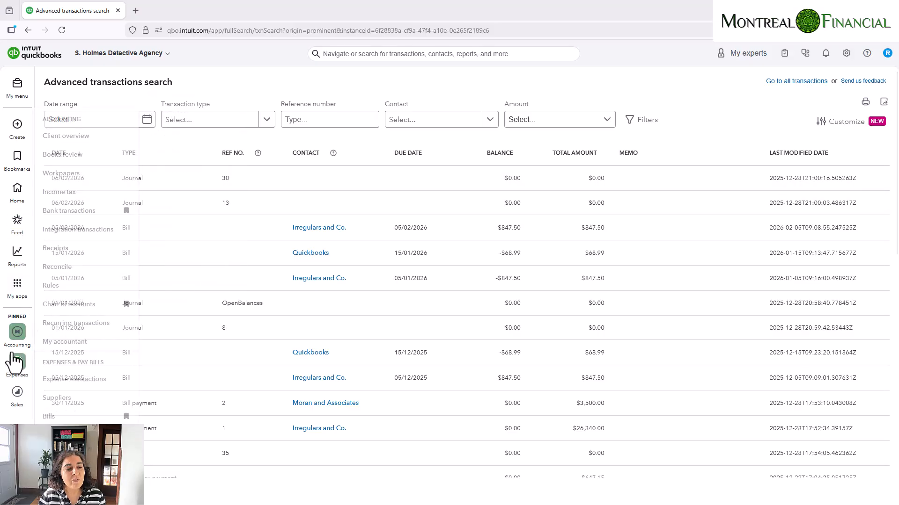
Toggle off the bookmark on the Sales tax overview page and check the bookmarks list
mouse_move(18, 334)
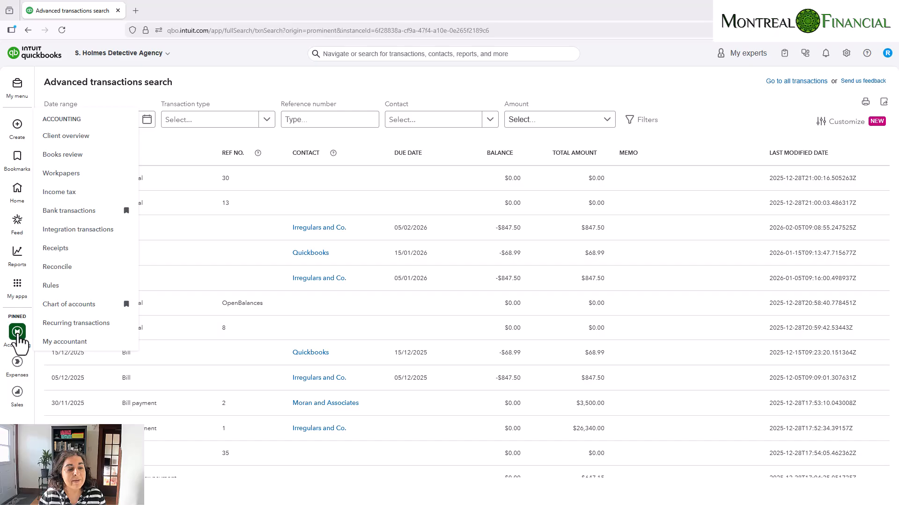
mouse_move(18, 293)
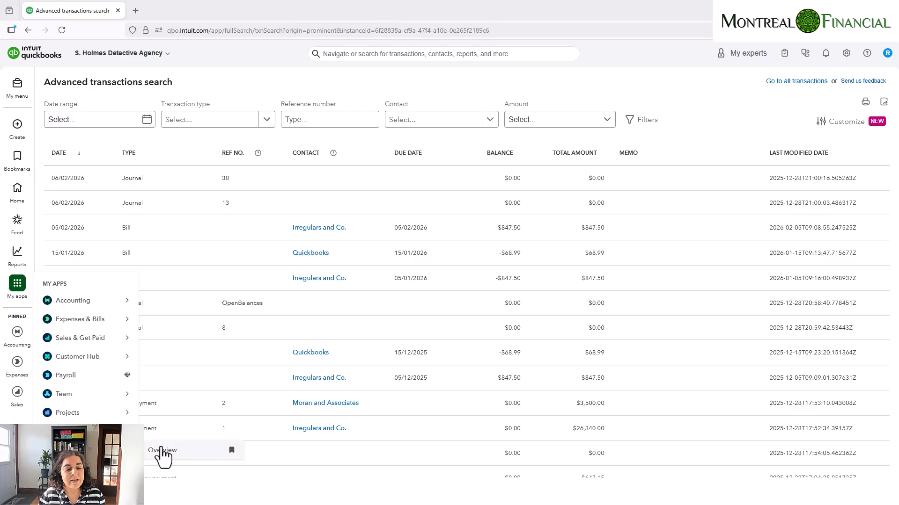
left_click(232, 452)
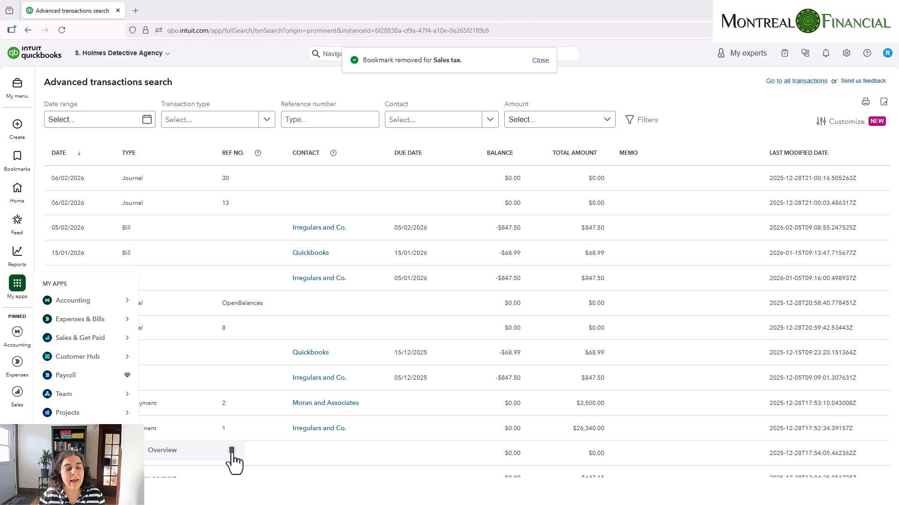
mouse_move(17, 164)
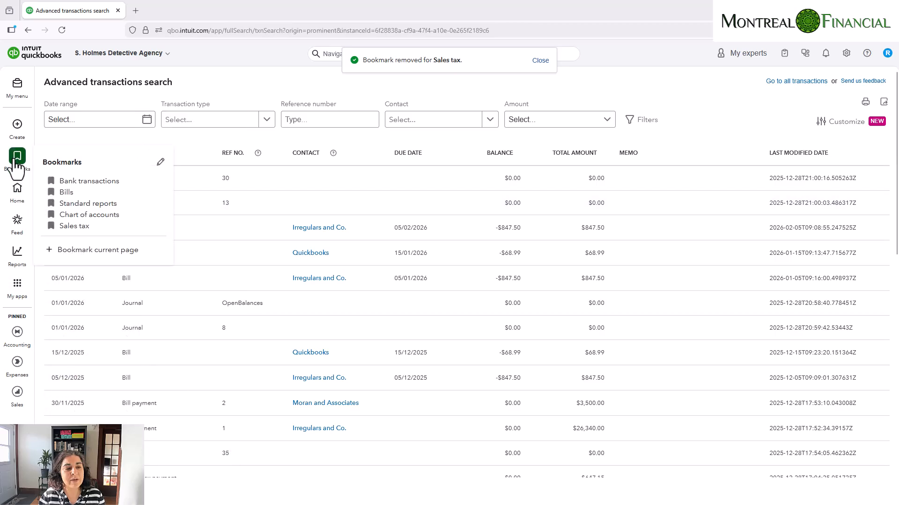
Bookmark the Invoices page under Sales & Get Paid
mouse_move(18, 407)
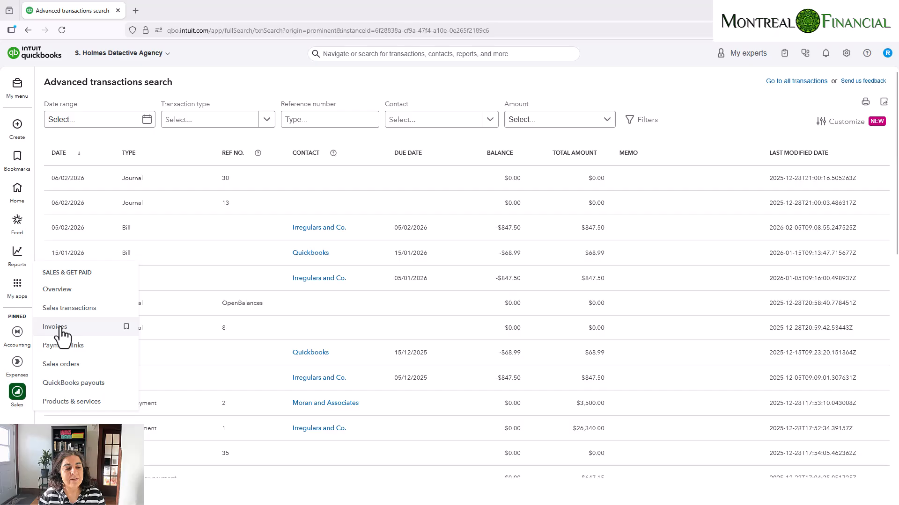
left_click(127, 327)
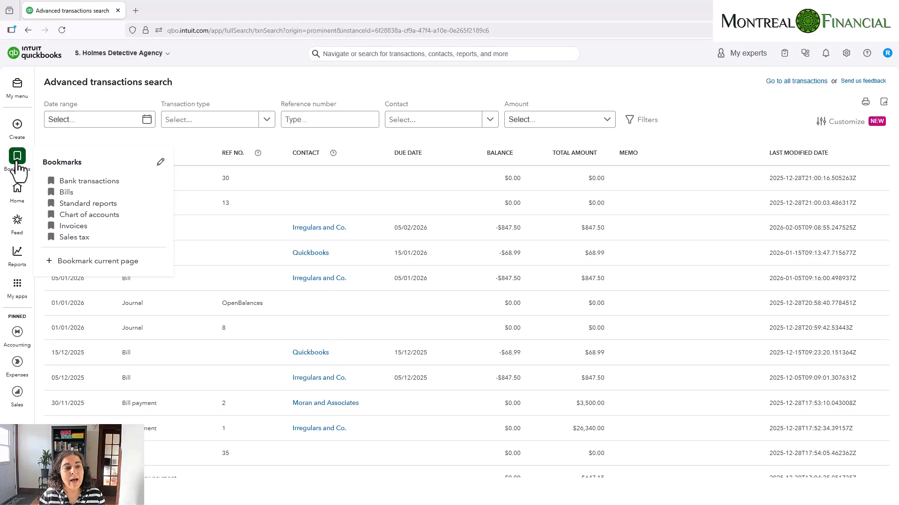
Go to the Bank transactions page through its bookmark and continue past the welcome screen to the transactions
left_click(92, 182)
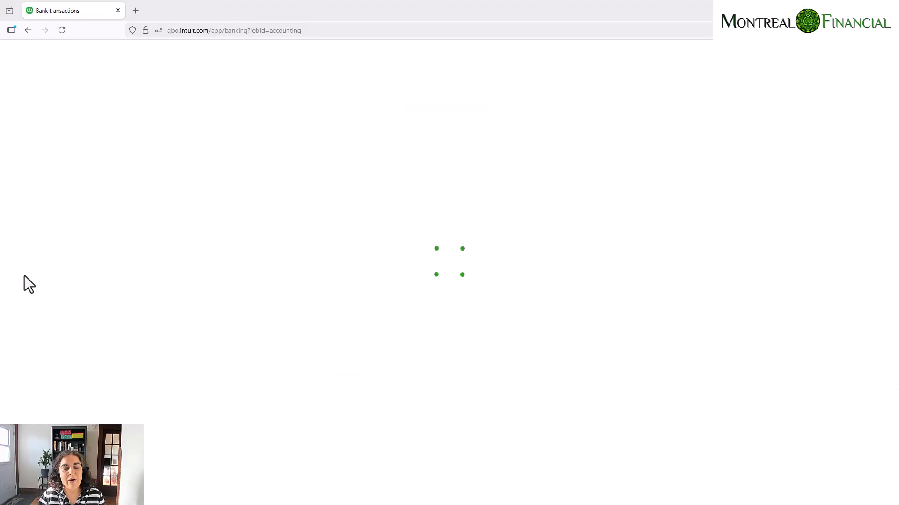
mouse_move(23, 248)
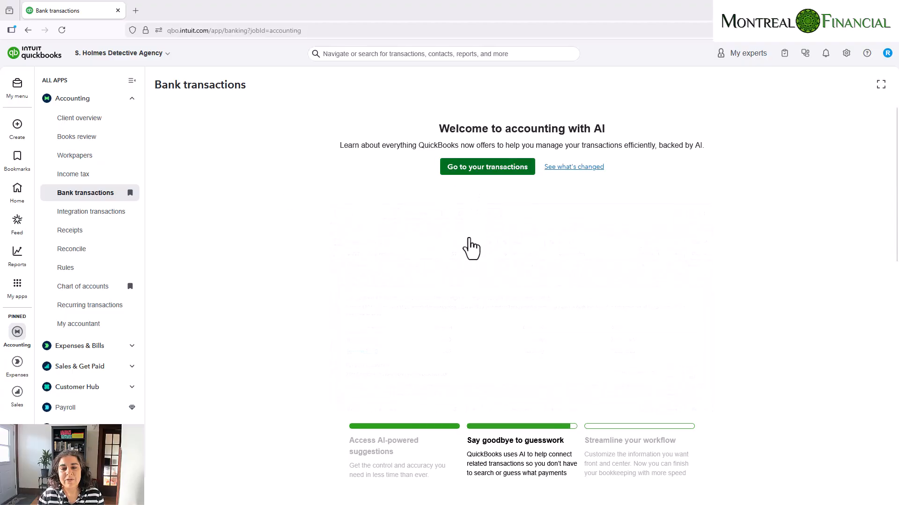
left_click(470, 248)
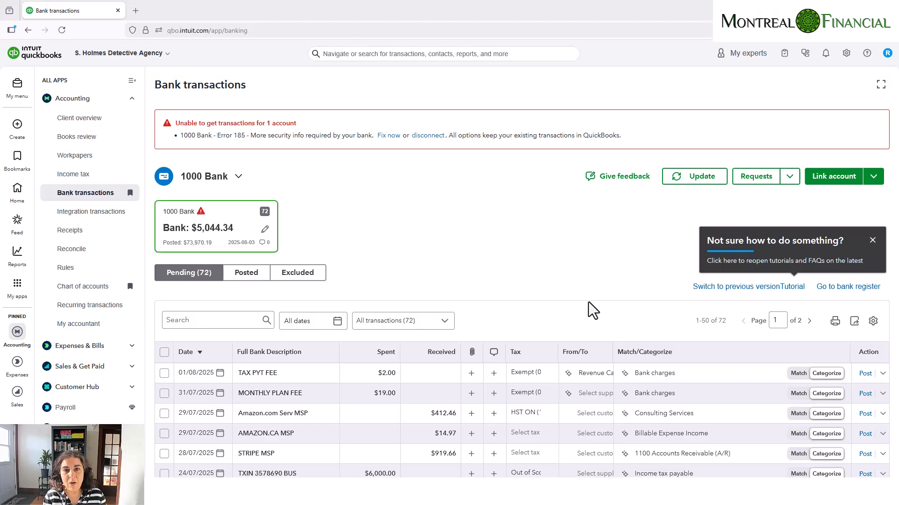
Open a blank expense form and close it without entering anything
key("ctrl+alt+i")
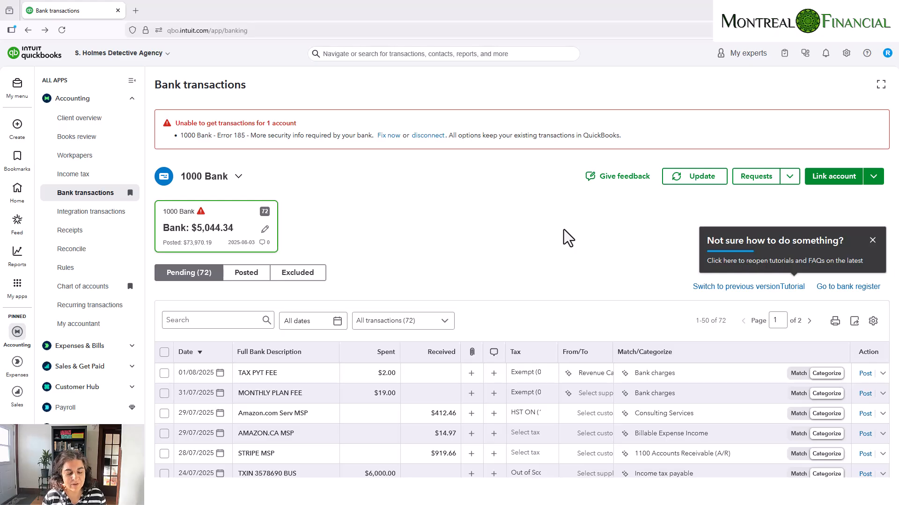
key("ctrl+alt+x")
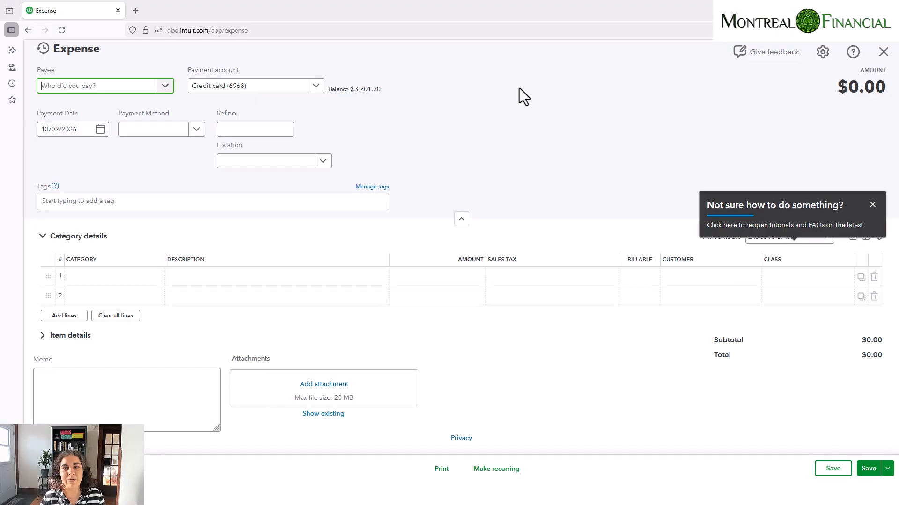
left_click(876, 53)
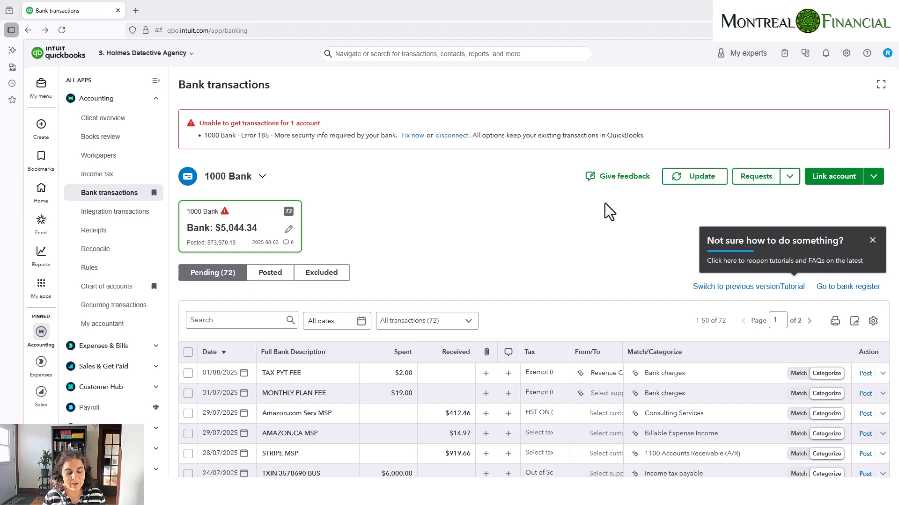
Start a new invoice, enter the calculation 5*100 as the first line's amount, and close the form without saving
key("ctrl+alt+i")
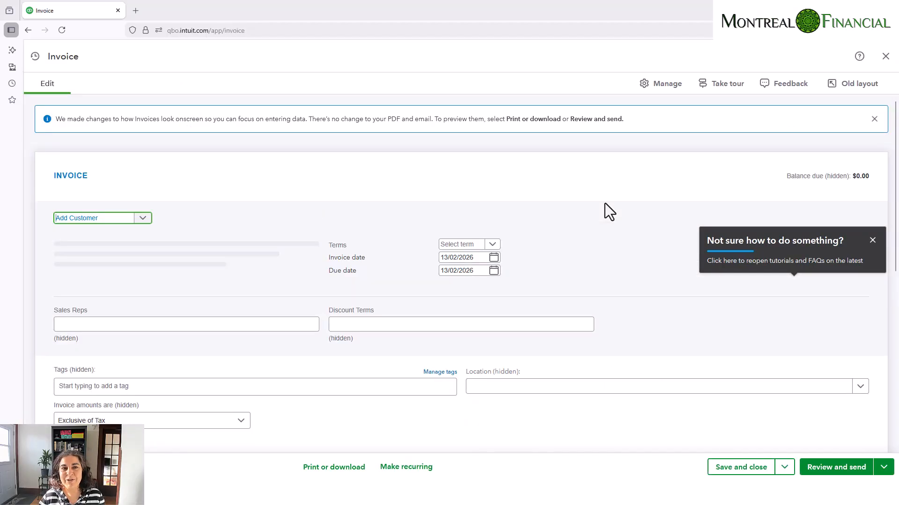
left_click(873, 240)
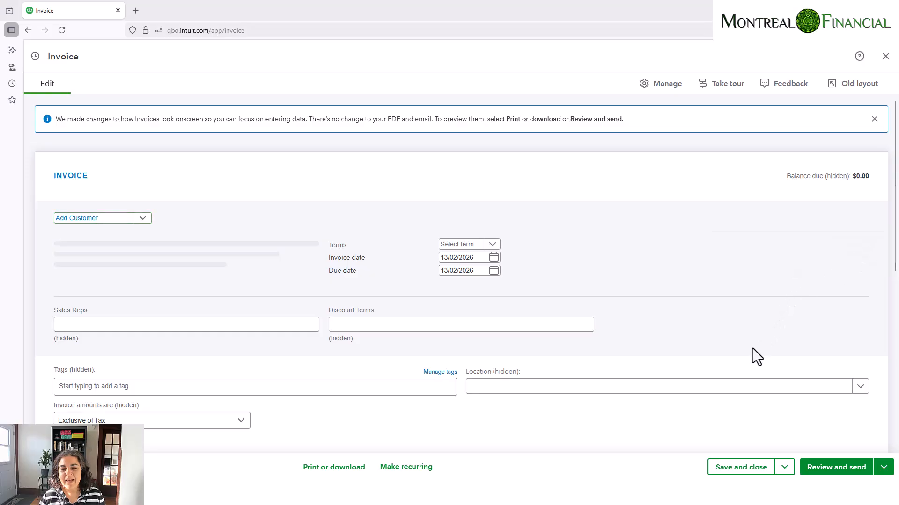
scroll(728, 354, "down", 5)
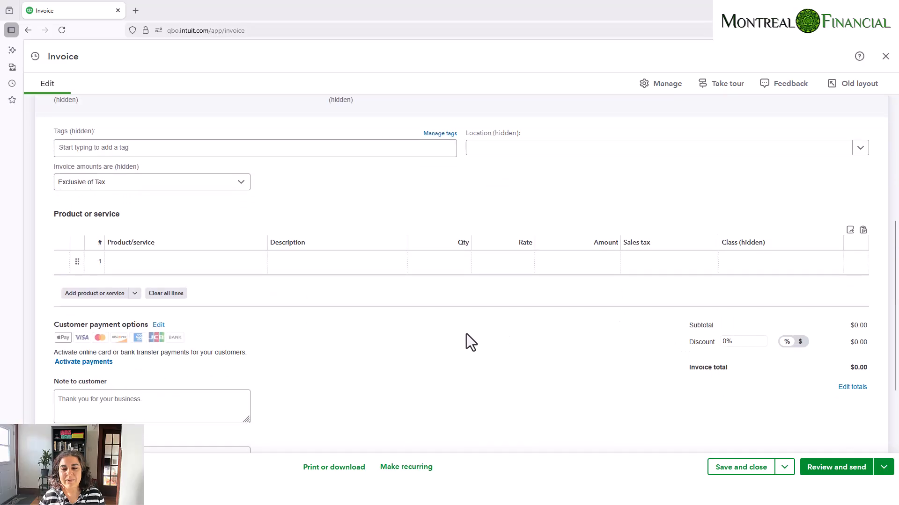
left_click(585, 263)
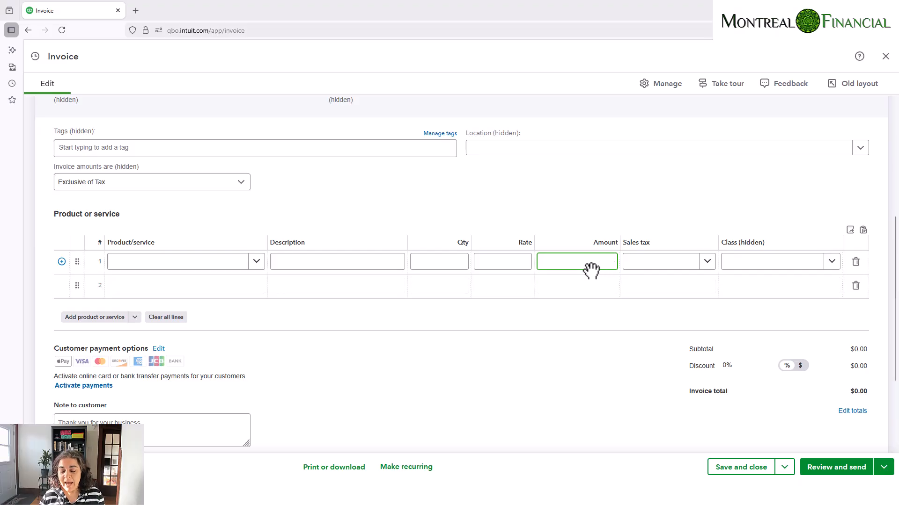
type("5")
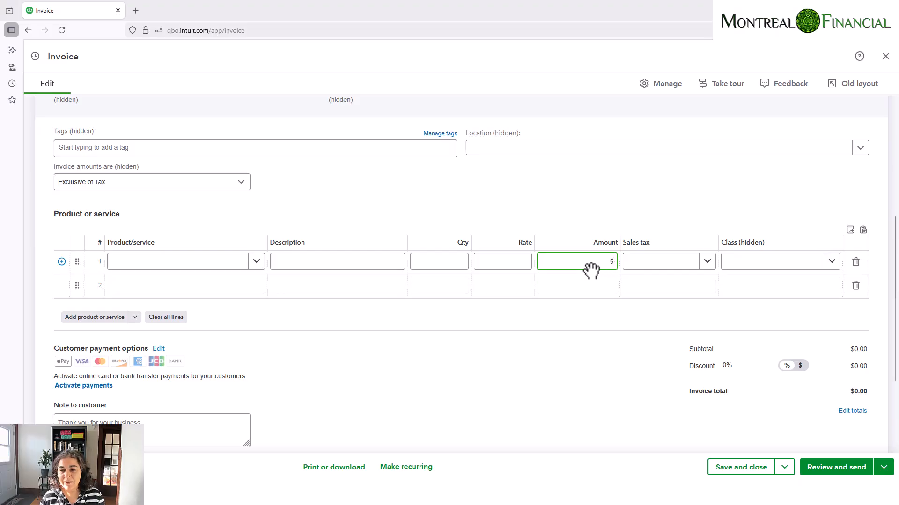
type("*")
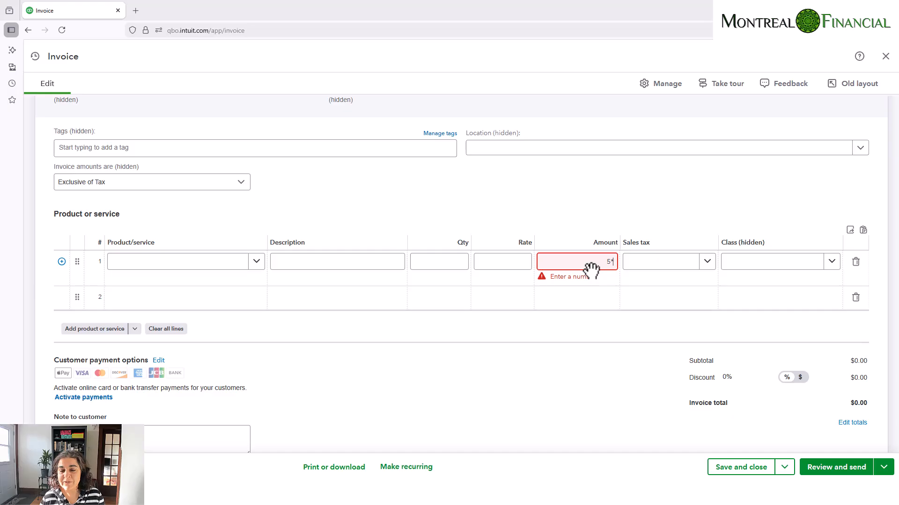
type("100")
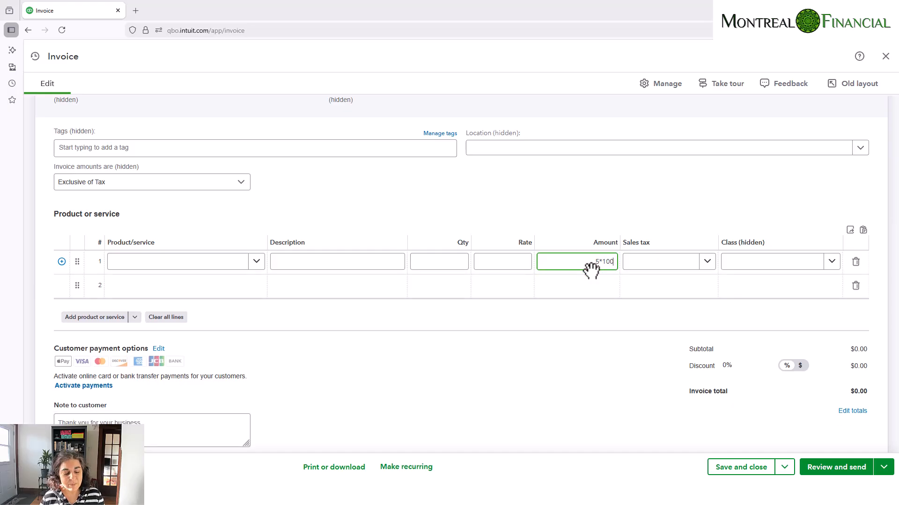
key("Tab")
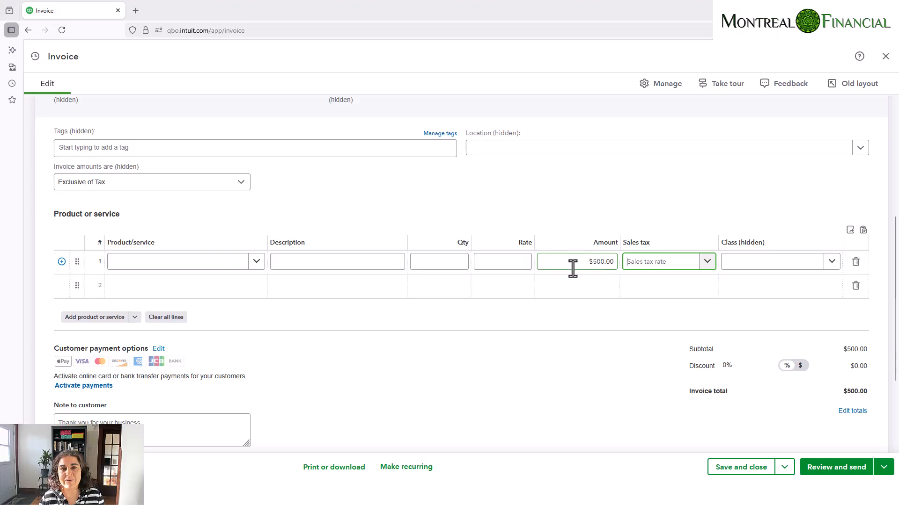
left_click(885, 56)
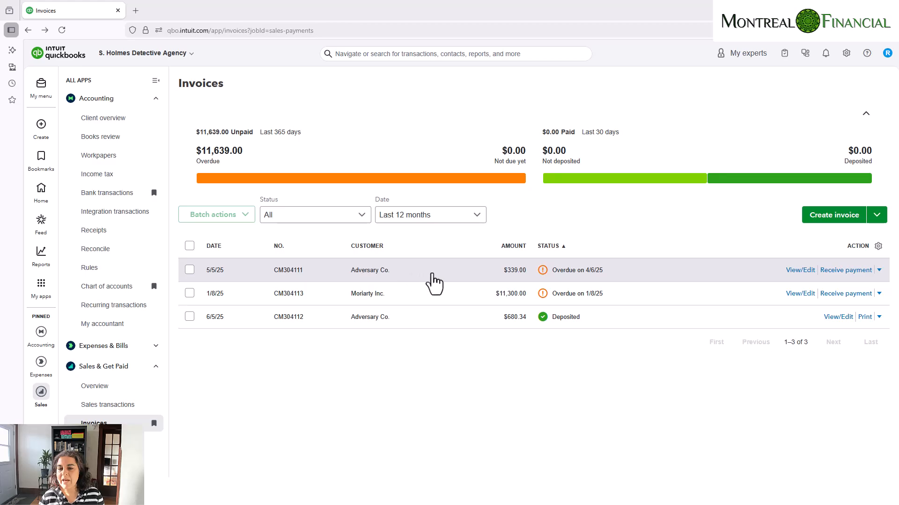
Duplicate the overdue Adversary Co. invoice dated 5/5/25 and highlight the notice about the copy
left_click(427, 276)
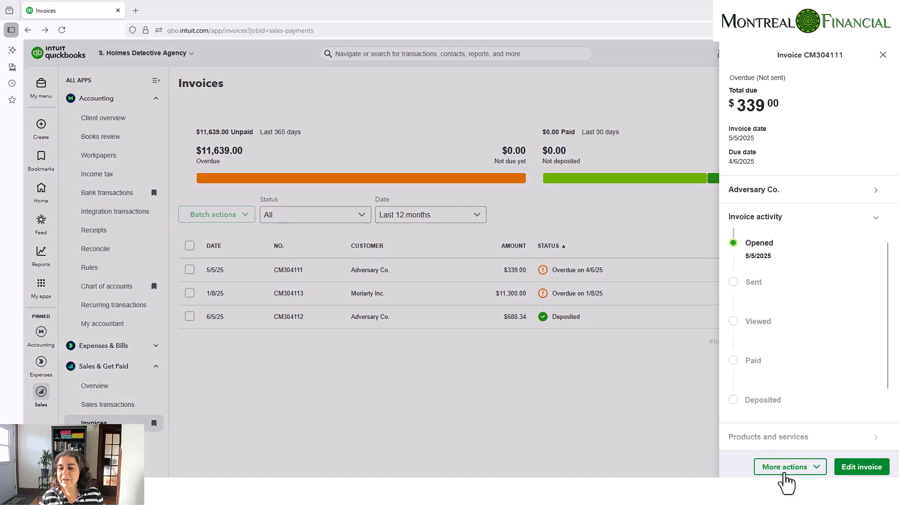
left_click(795, 470)
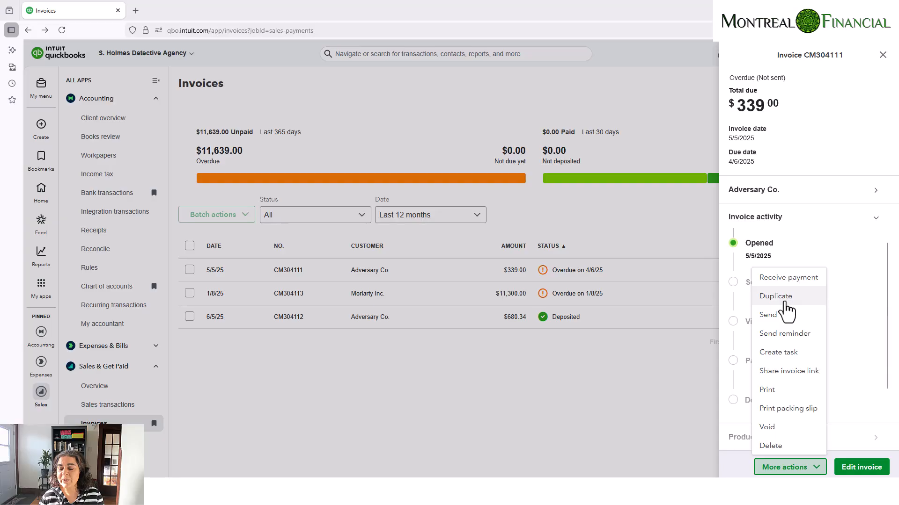
left_click(785, 304)
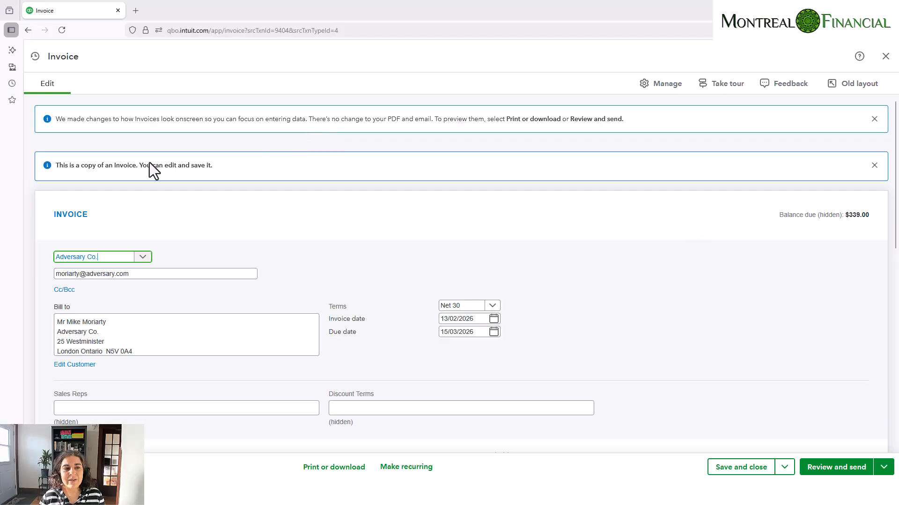
left_click(93, 165)
triple_click(93, 165)
double_click(94, 165)
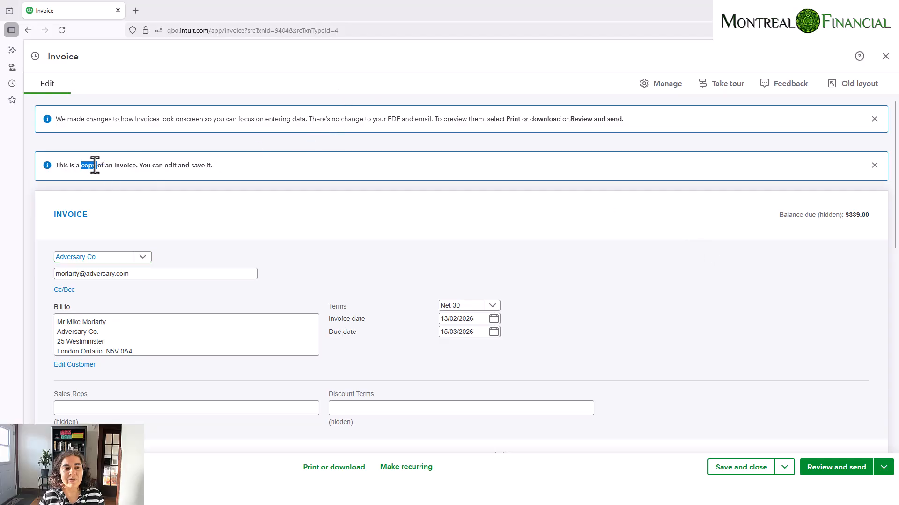
triple_click(92, 166)
Change the duplicated invoice's customer to Hooper Inc and review its line items
scroll(533, 340, "down", 2)
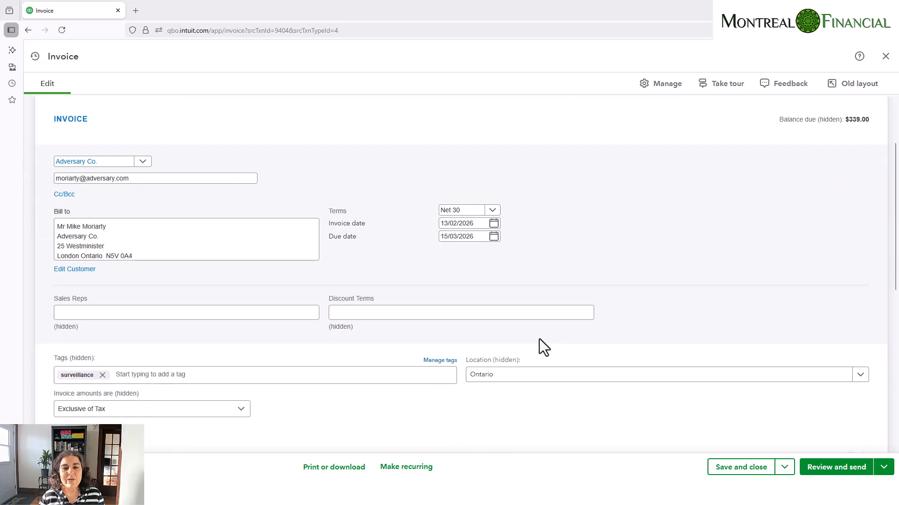
left_click(140, 165)
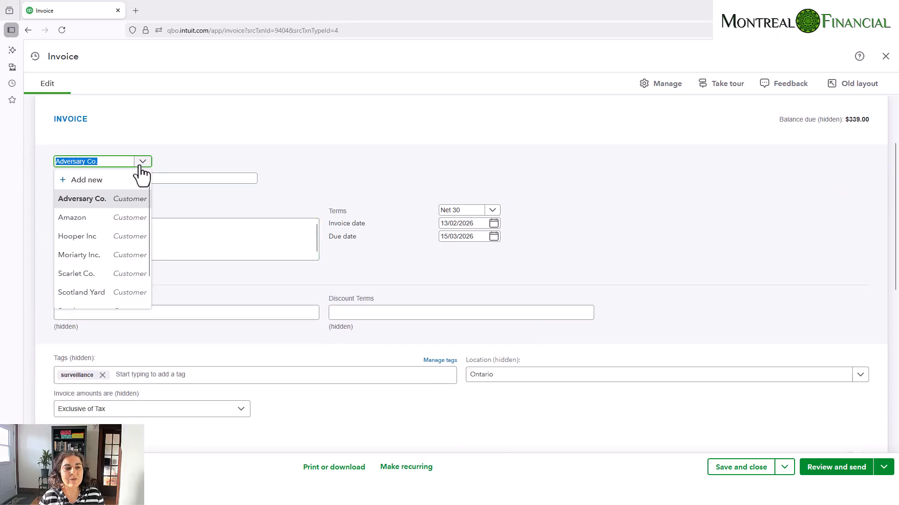
left_click(87, 237)
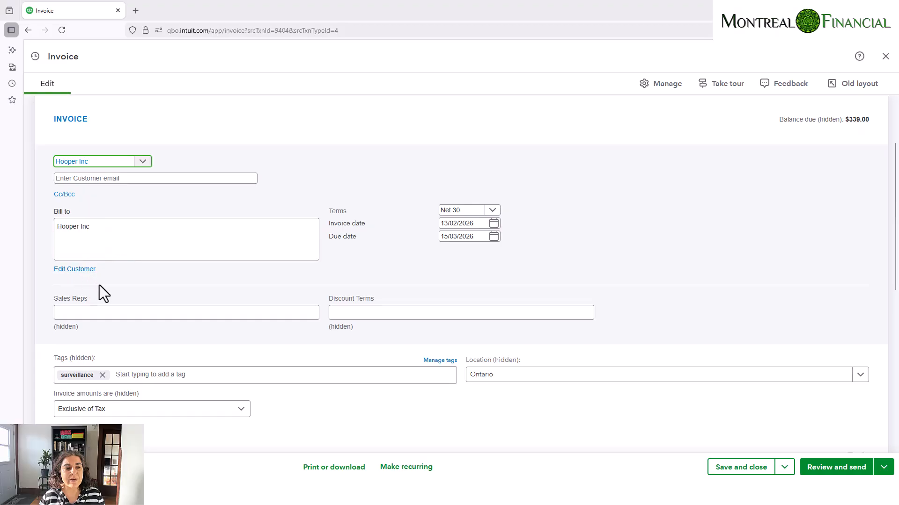
scroll(191, 307, "down", 3)
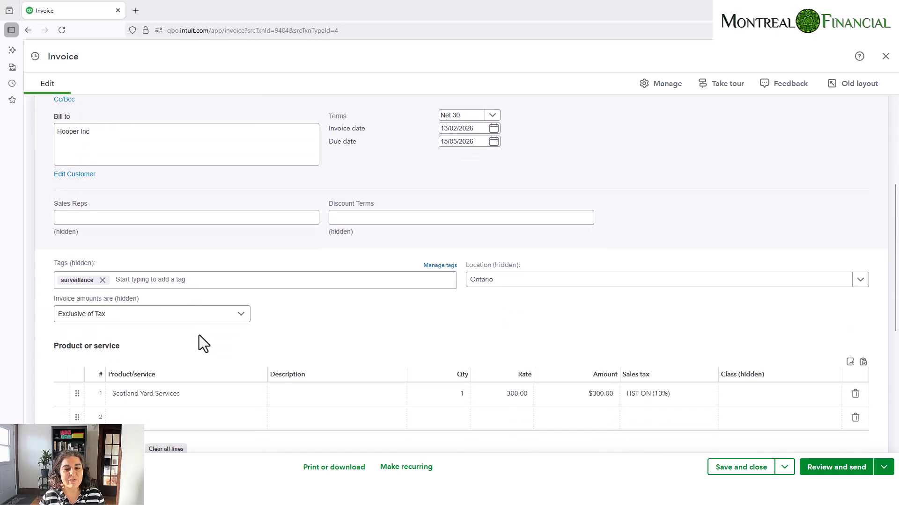
Check the duplicated Hooper Inc invoice's line items and leave the invoice without saving it
left_click(142, 349)
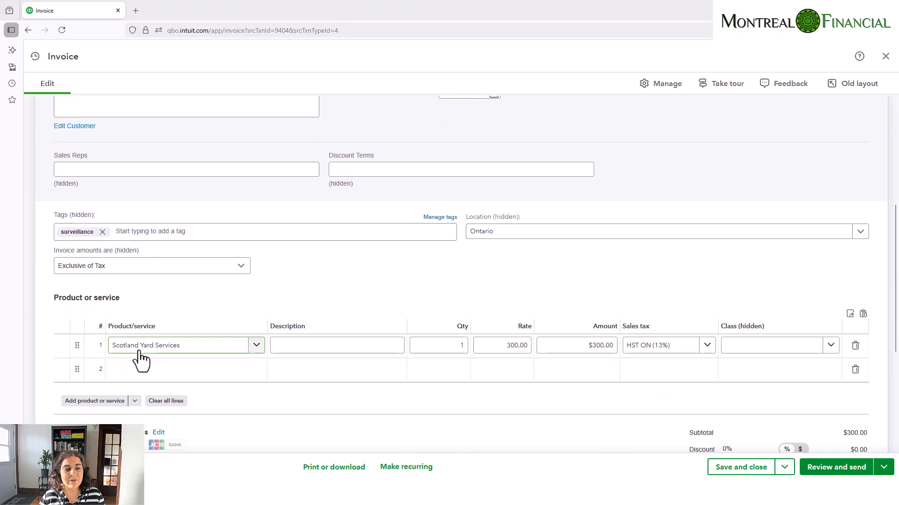
left_click(609, 370)
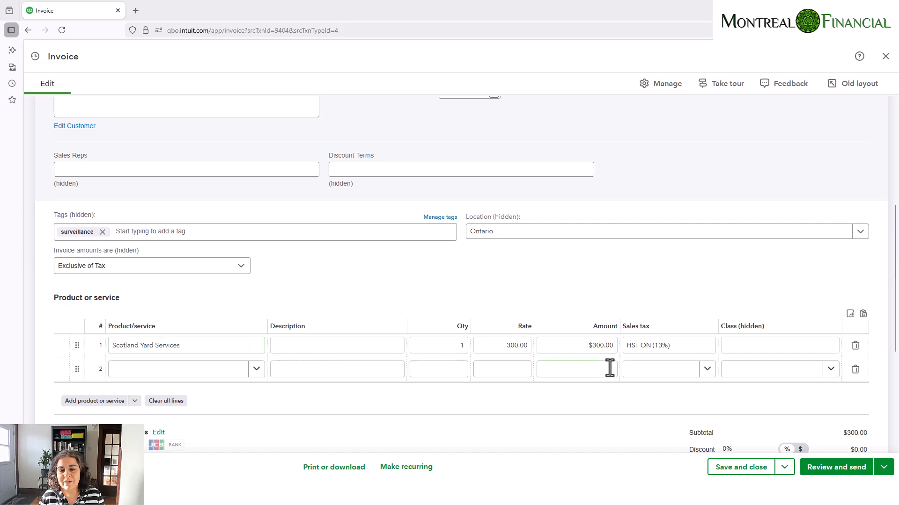
left_click(742, 470)
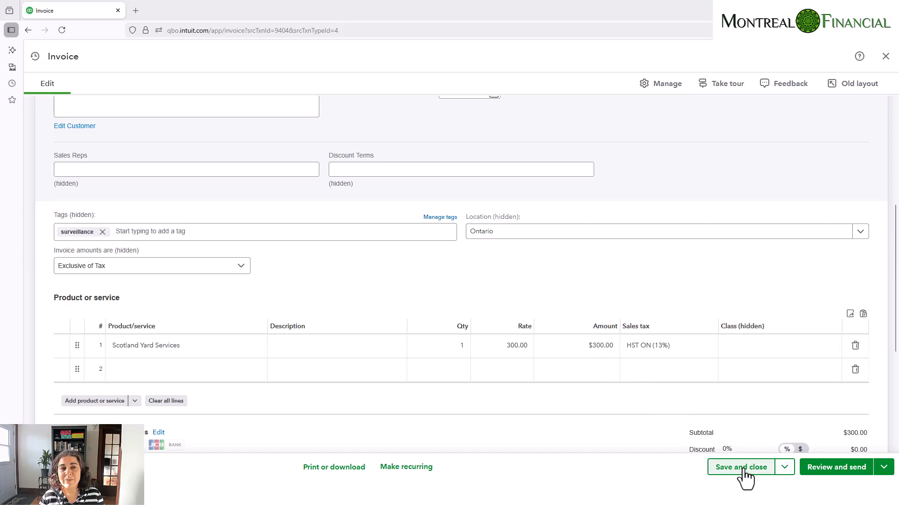
left_click(725, 372)
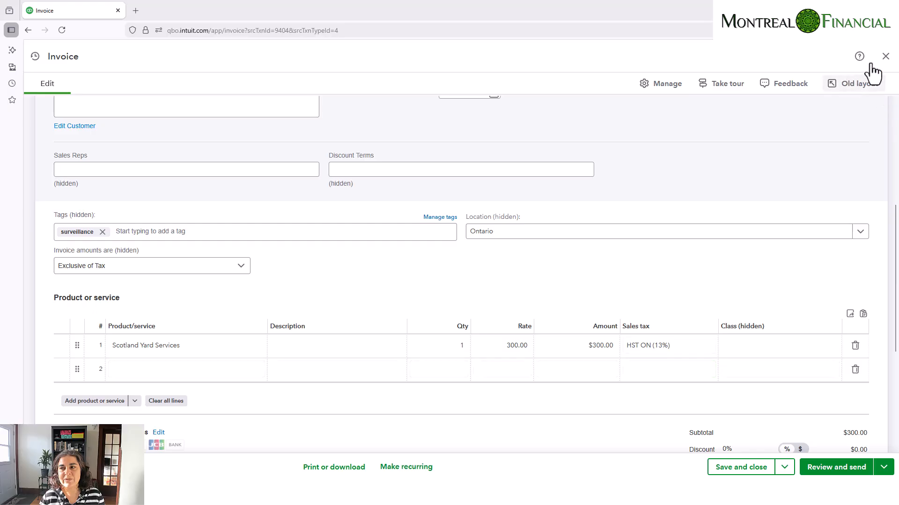
left_click(885, 57)
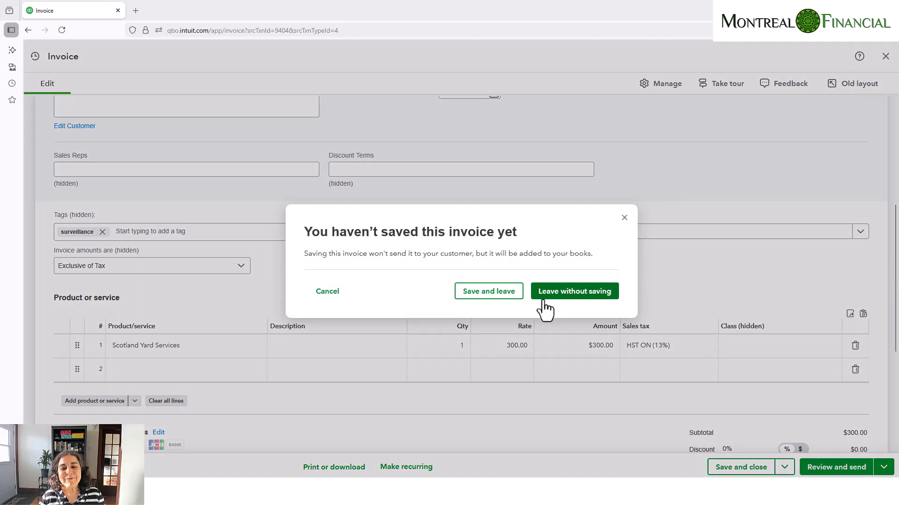
left_click(547, 295)
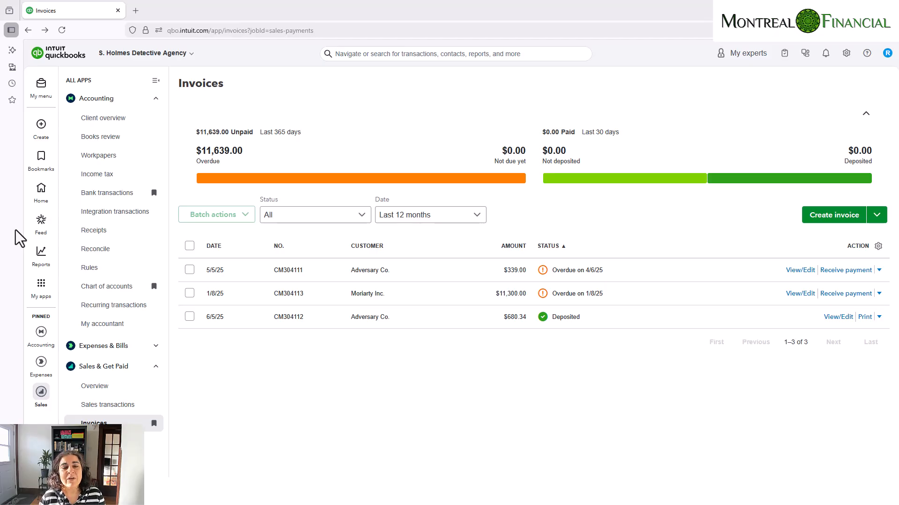
Open the Balance Sheet report for last month and look through its assets, liabilities and equity
left_click(41, 251)
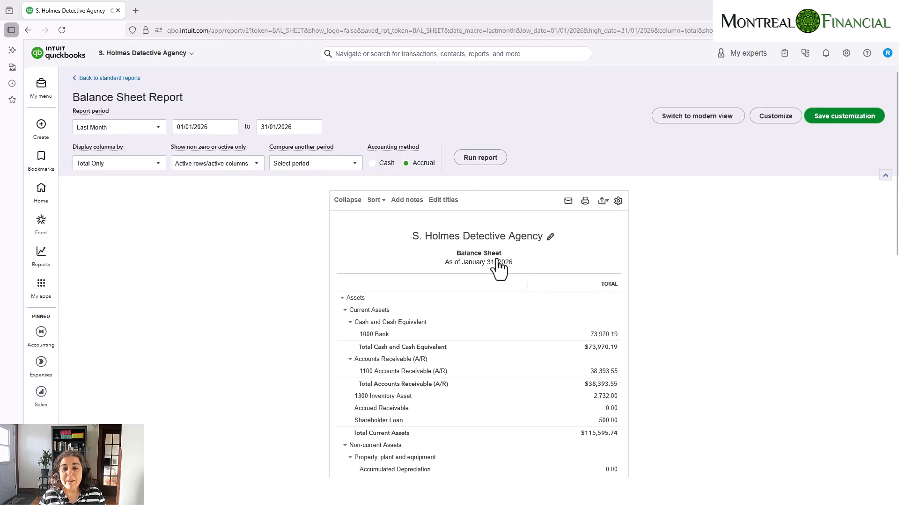
scroll(715, 342, "down", 3)
scroll(715, 342, "down", 5)
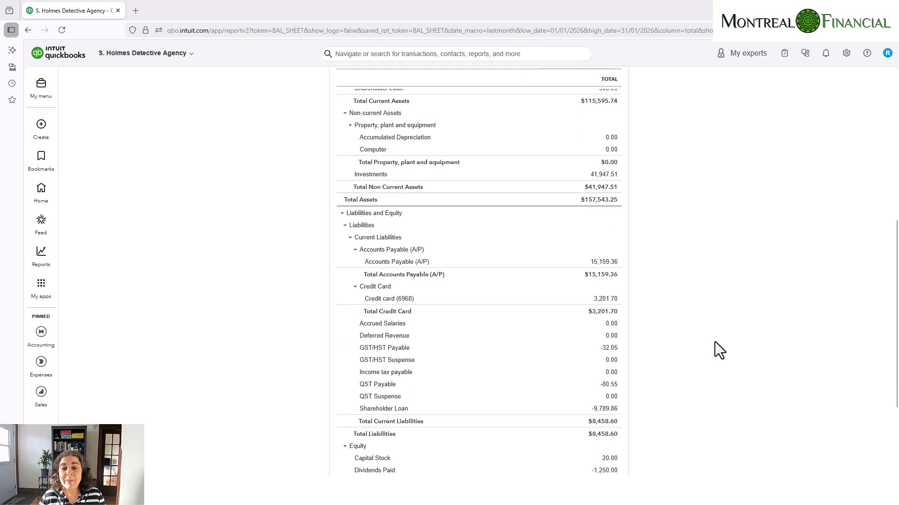
scroll(715, 341, "up", 8)
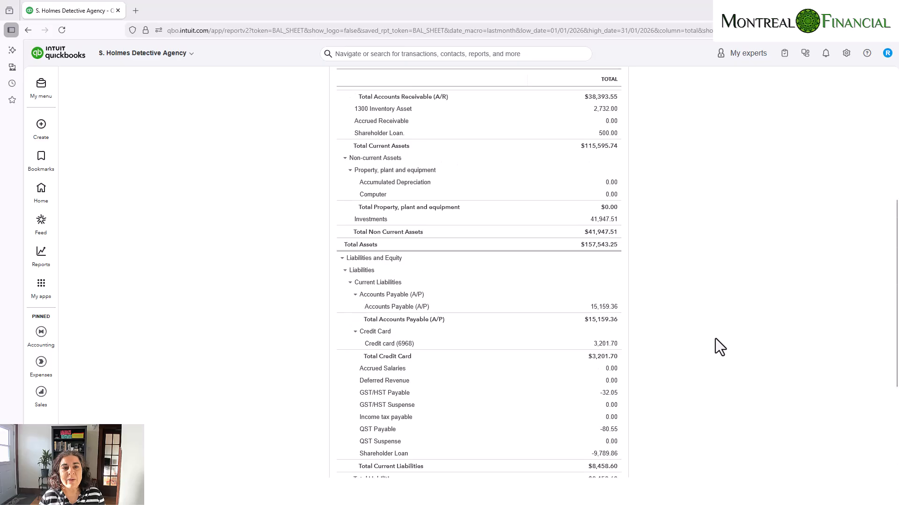
Open the standard reports list in a new browser tab and open the Profit and Loss report there
mouse_move(44, 260)
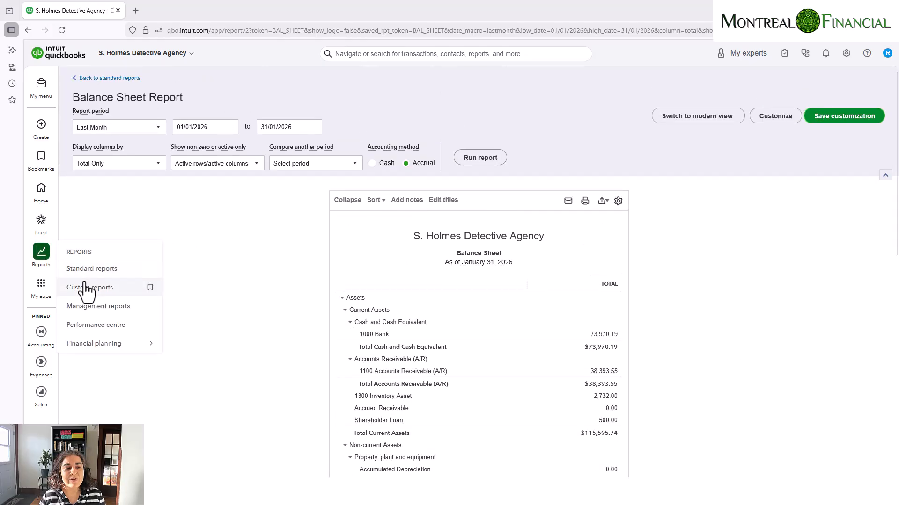
right_click(114, 273)
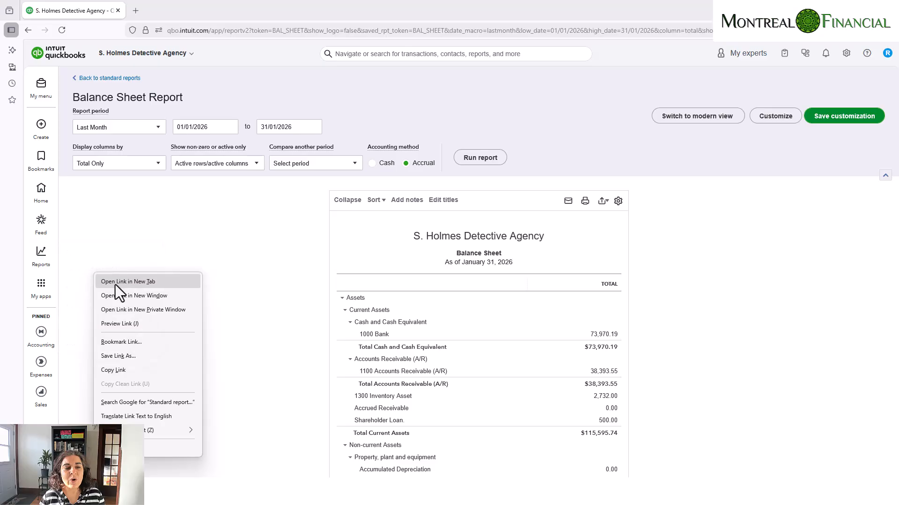
left_click(116, 284)
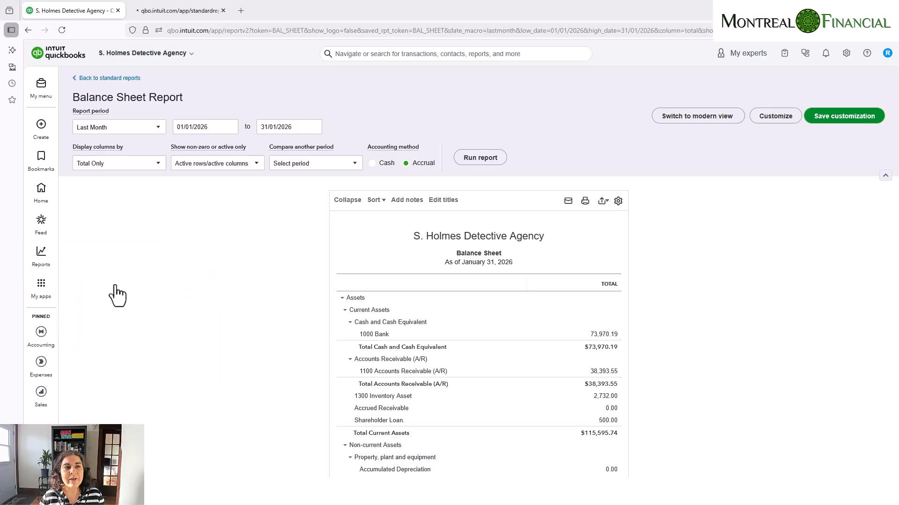
left_click(187, 12)
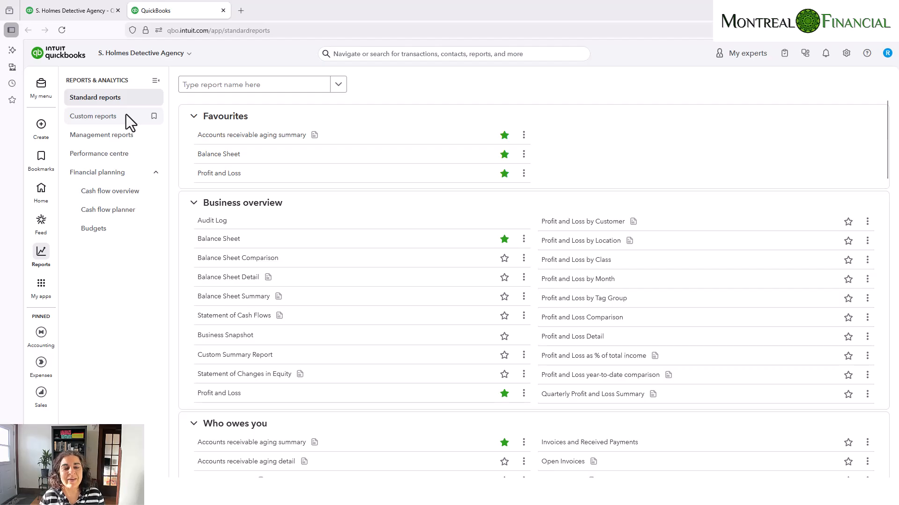
left_click(220, 173)
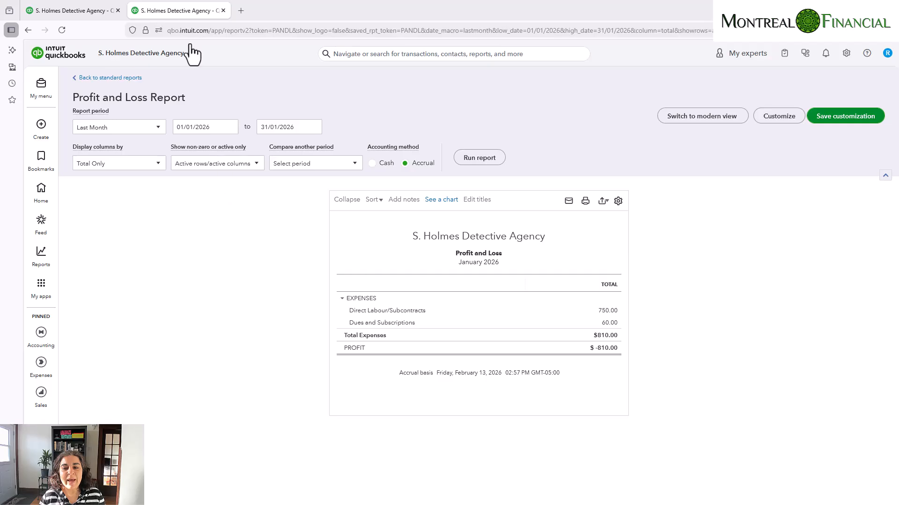
Switch back and forth between the Balance Sheet and Profit and Loss browser tabs to compare the two reports
left_click(75, 8)
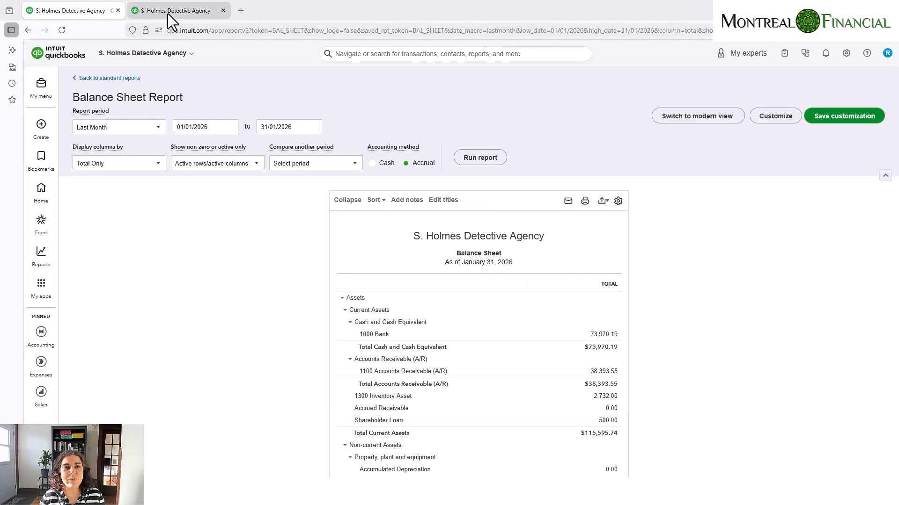
left_click(168, 11)
left_click(71, 11)
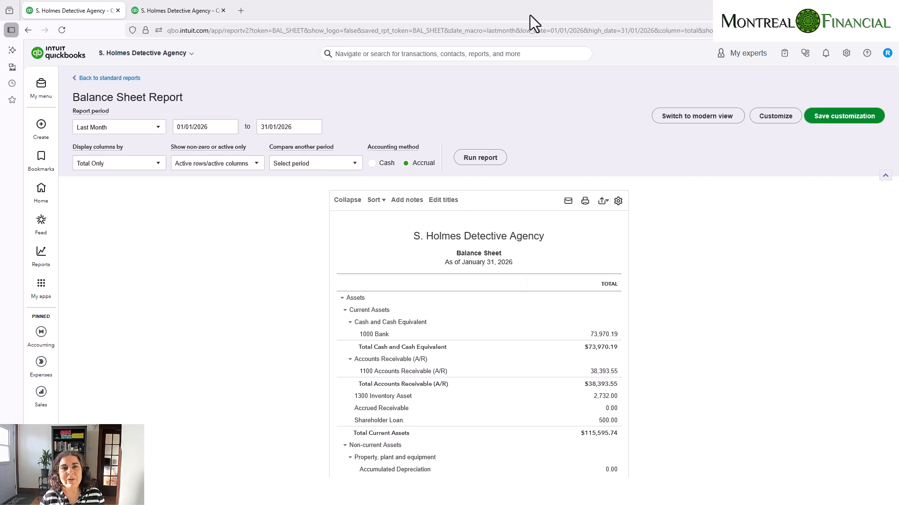
mouse_move(173, 13)
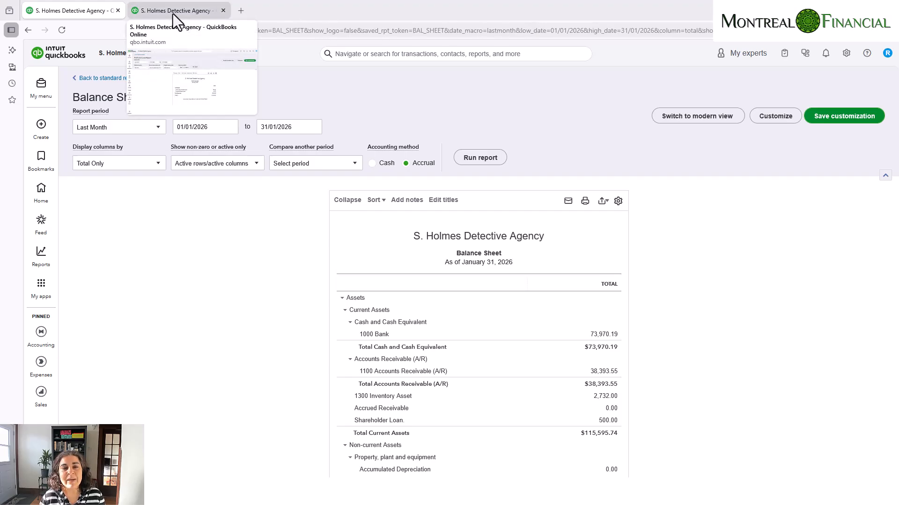